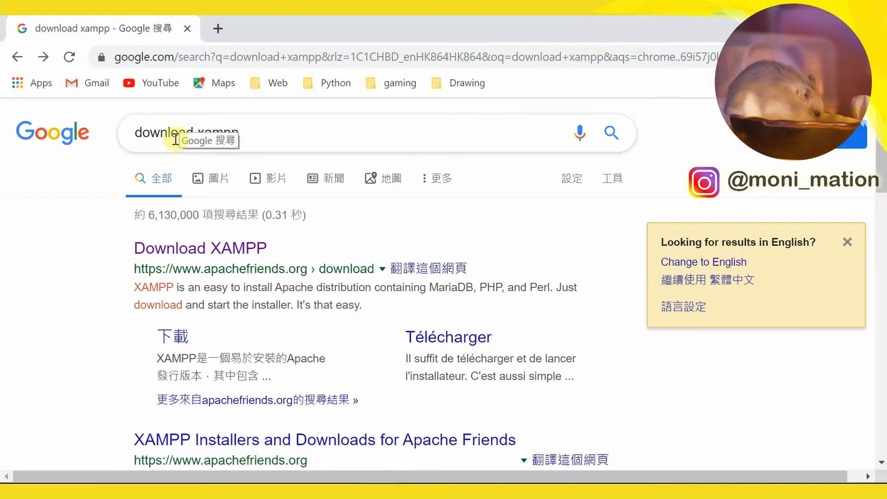
# Open the Apache Friends download page and download XAMPP for Windows 7.1.32 / PHP 7.1.32 (64 bit)
pyautogui.click(227, 253)
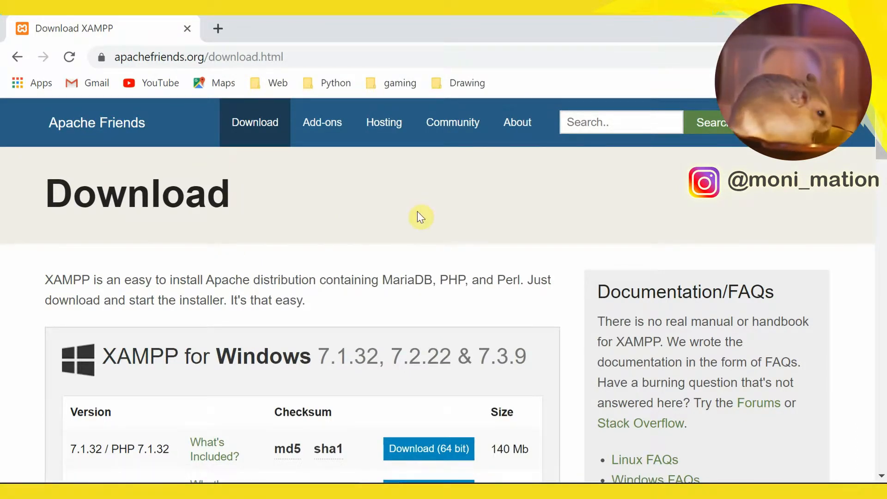
pyautogui.scroll(-2, 419, 195)
pyautogui.scroll(-1, 420, 187)
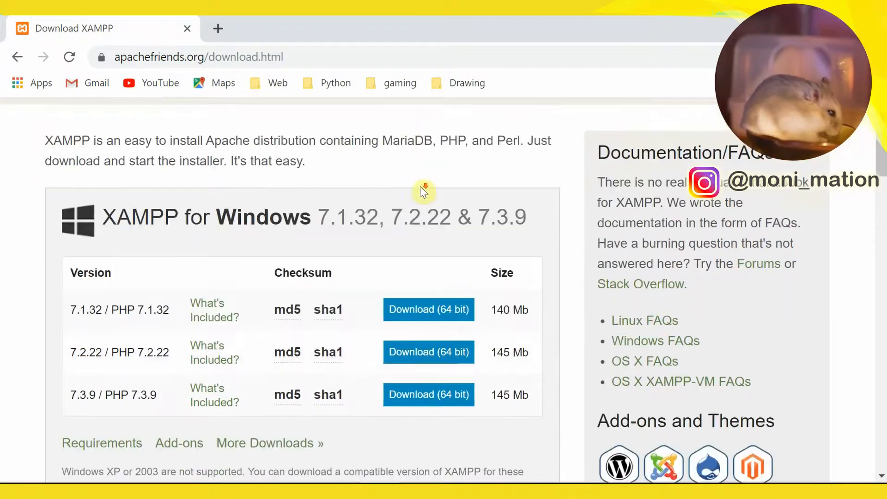
pyautogui.scroll(-1, 421, 186)
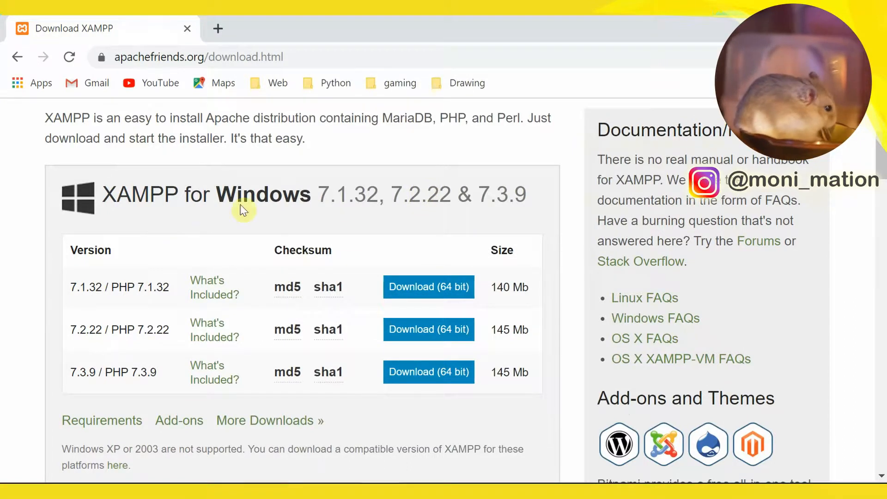
pyautogui.scroll(-5, 290, 199)
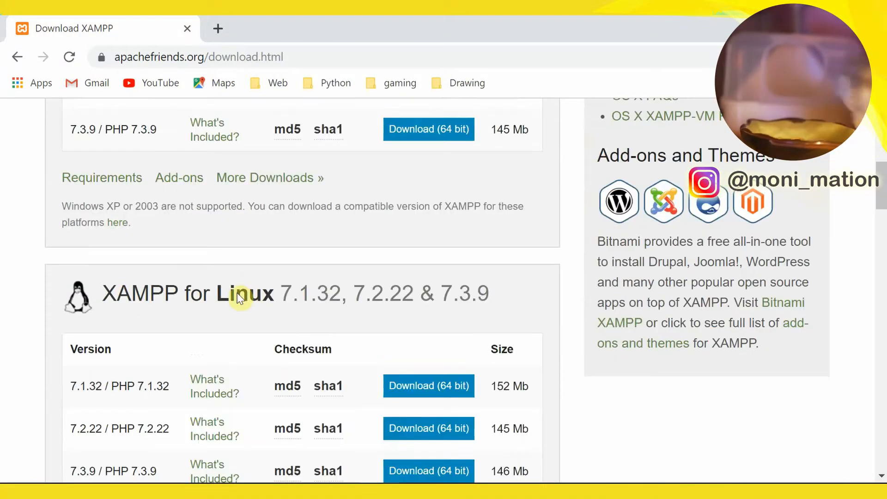
pyautogui.scroll(-5, 240, 298)
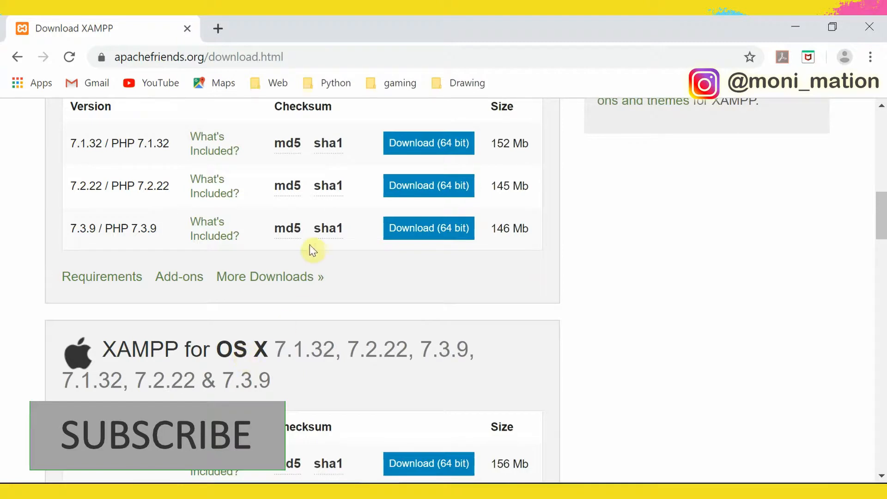
pyautogui.scroll(8, 314, 251)
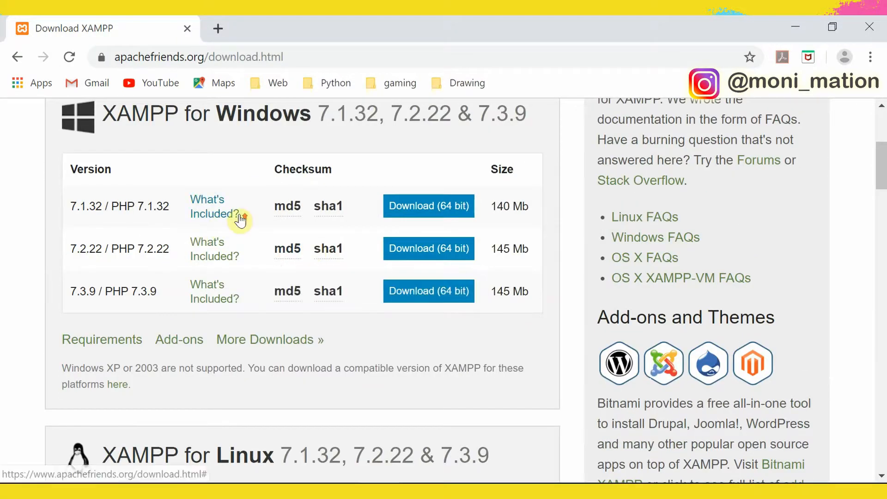
pyautogui.scroll(2, 240, 220)
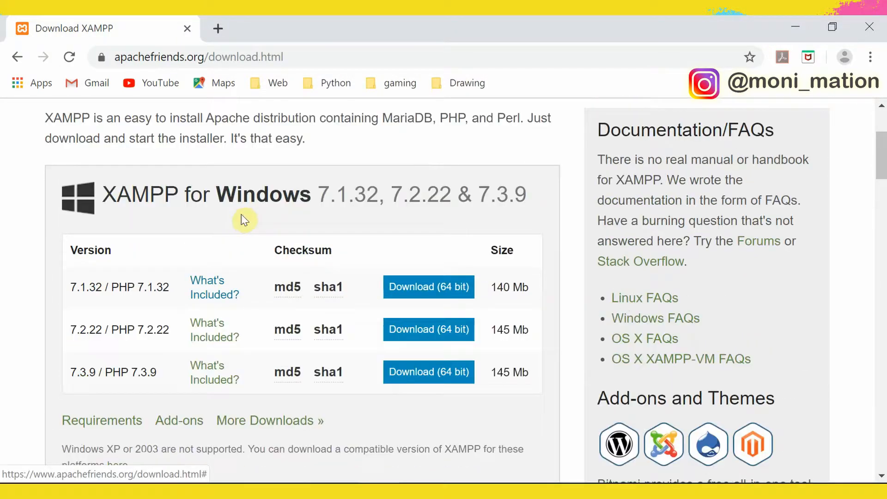
pyautogui.click(419, 291)
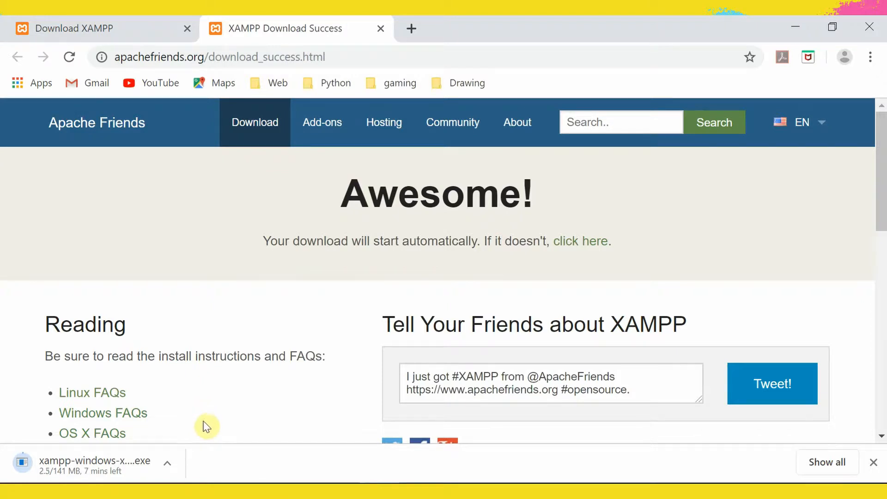
# Cancel the running download, and run xampp-windows-x64-7.1.32-0-VC14-installer.exe from Downloads as administrator, accepting the antivirus and UAC prompts
pyautogui.click(167, 463)
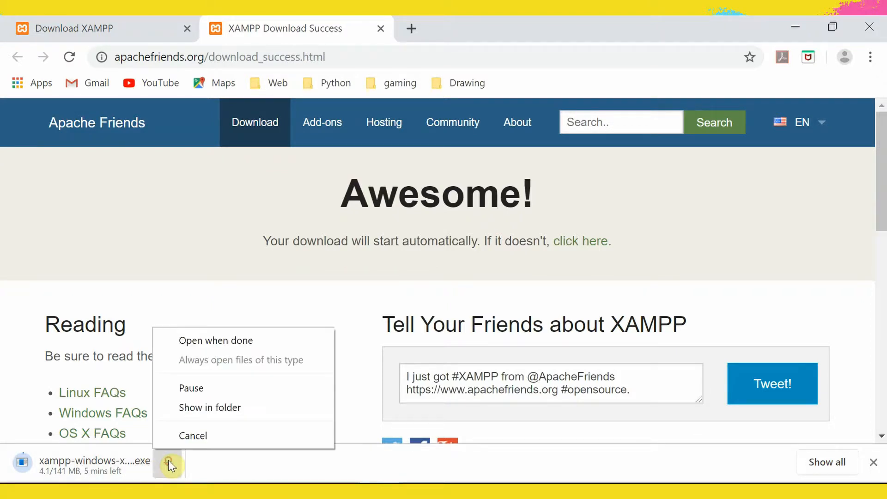
pyautogui.click(199, 439)
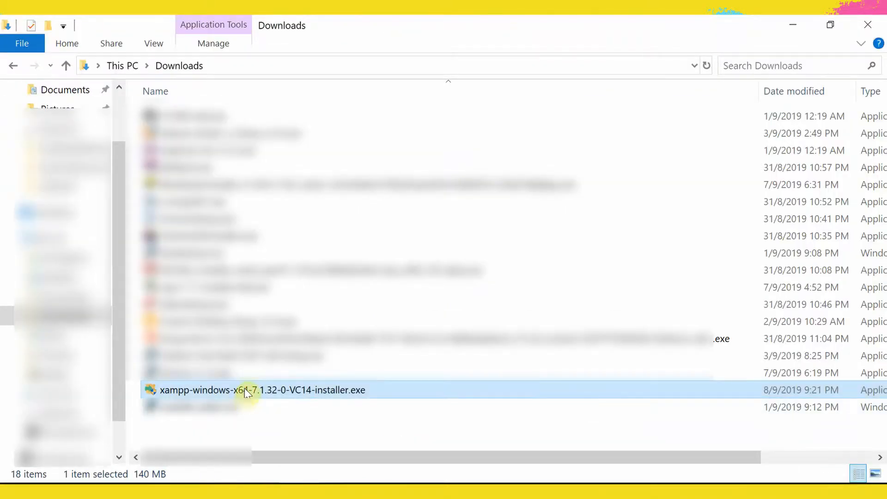
pyautogui.rightClick(257, 390)
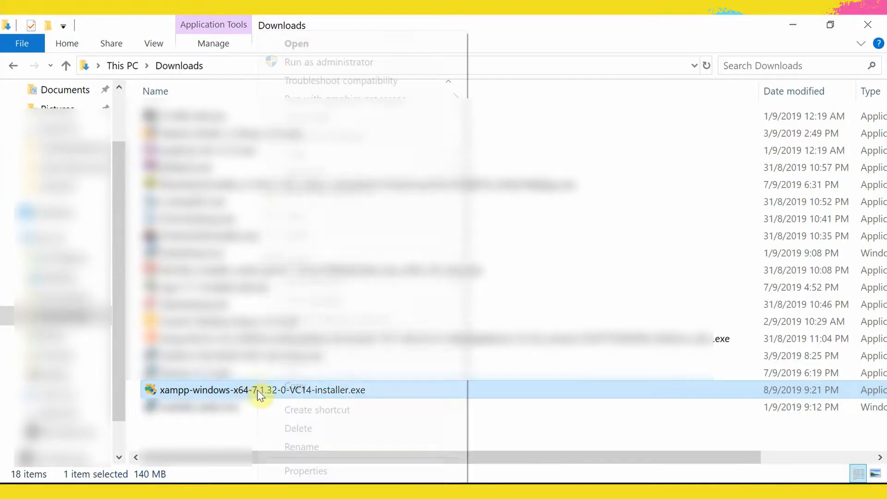
pyautogui.click(351, 62)
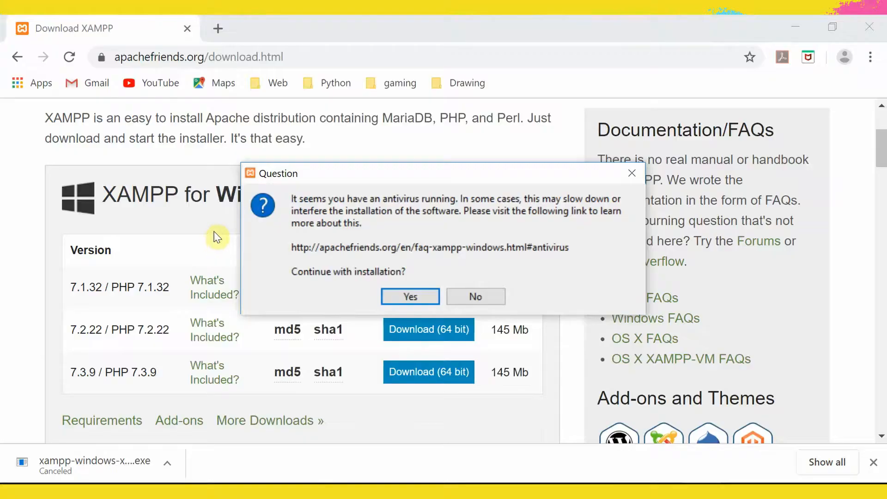
pyautogui.click(405, 295)
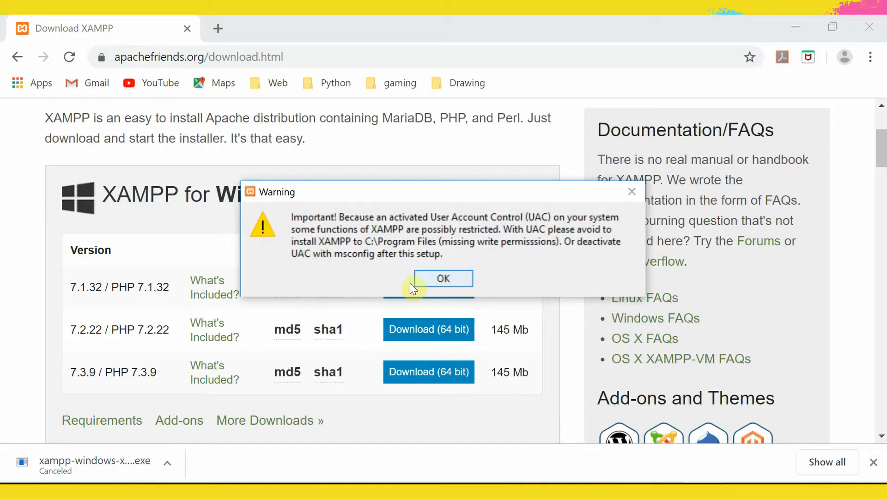
pyautogui.click(447, 277)
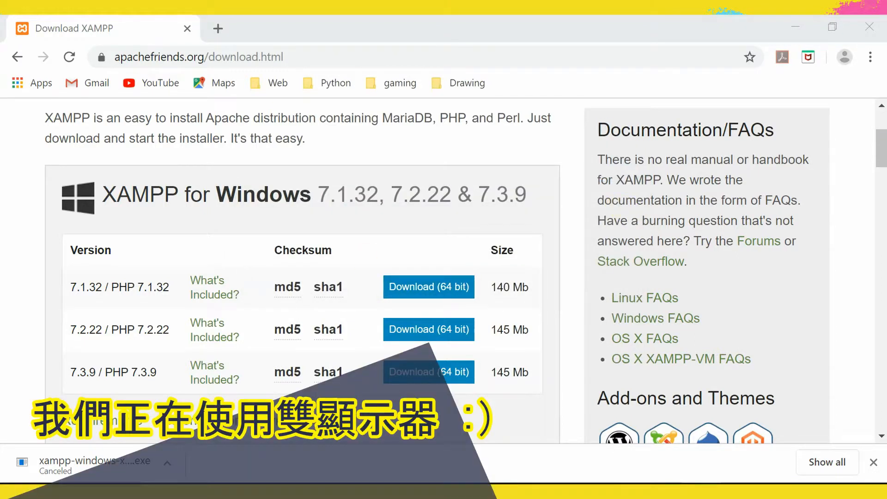
# Install XAMPP with all components selected into C:\xampp, with the option to learn more about Bitnami switched off
pyautogui.moveTo(0, 98); pyautogui.dragTo(240, 91)
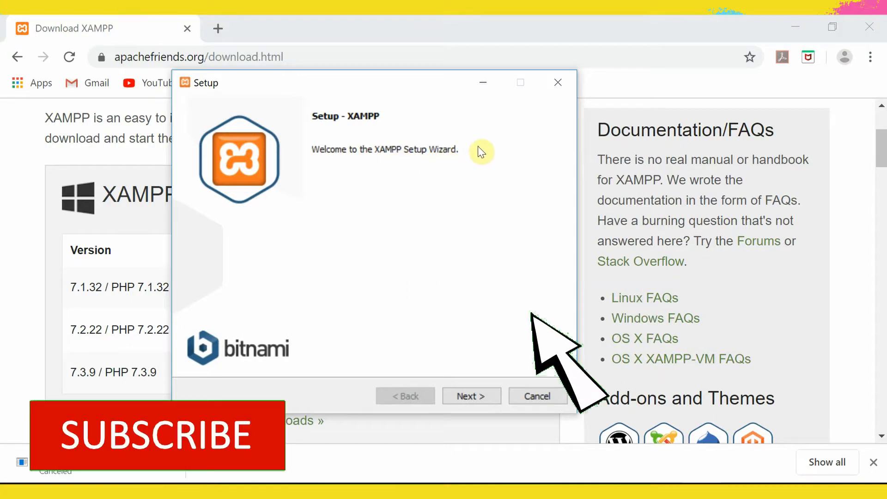
pyautogui.click(467, 397)
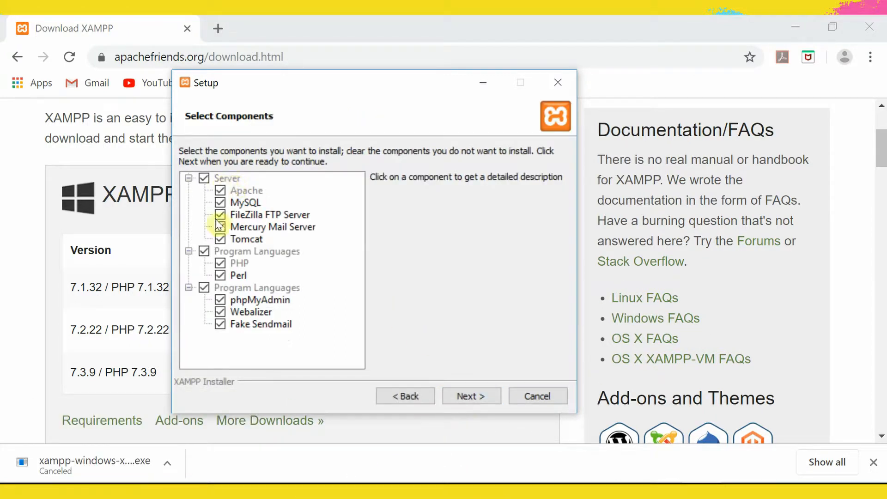
pyautogui.click(470, 396)
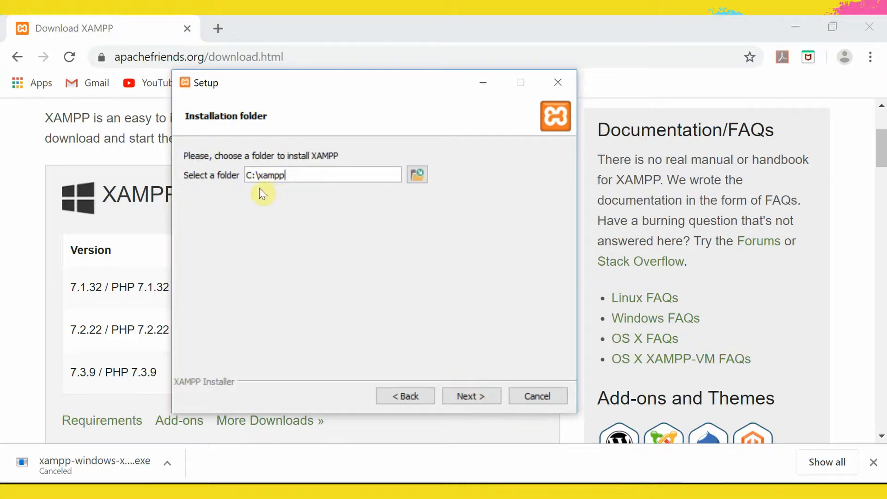
pyautogui.click(458, 397)
pyautogui.click(476, 229)
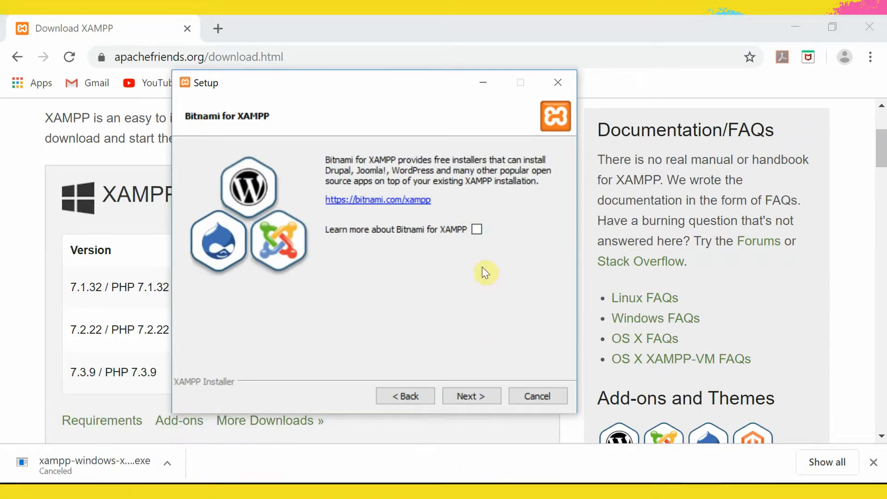
pyautogui.click(472, 396)
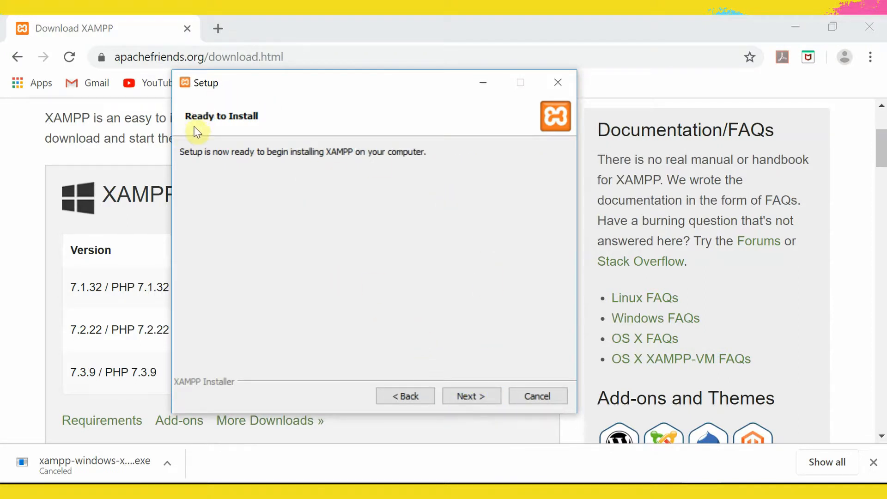
pyautogui.click(472, 397)
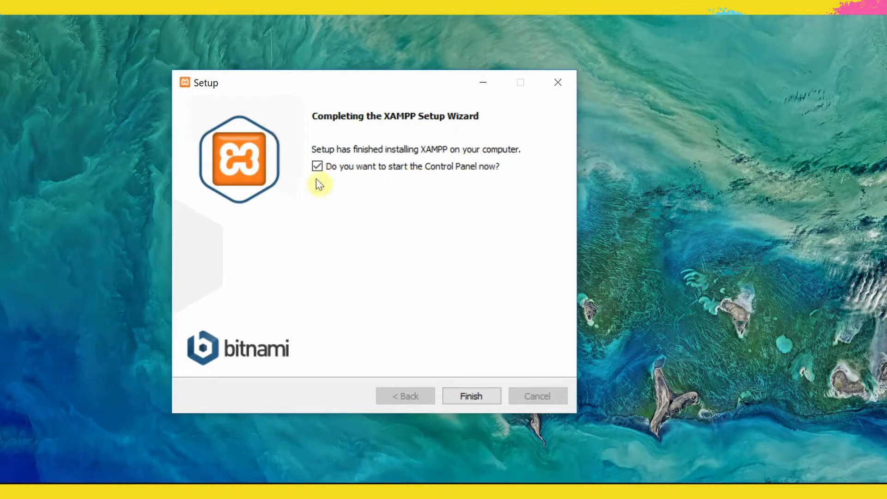
# Finish the setup wizard with the Control Panel set to start, and save English (US flag) as its language
pyautogui.click(472, 395)
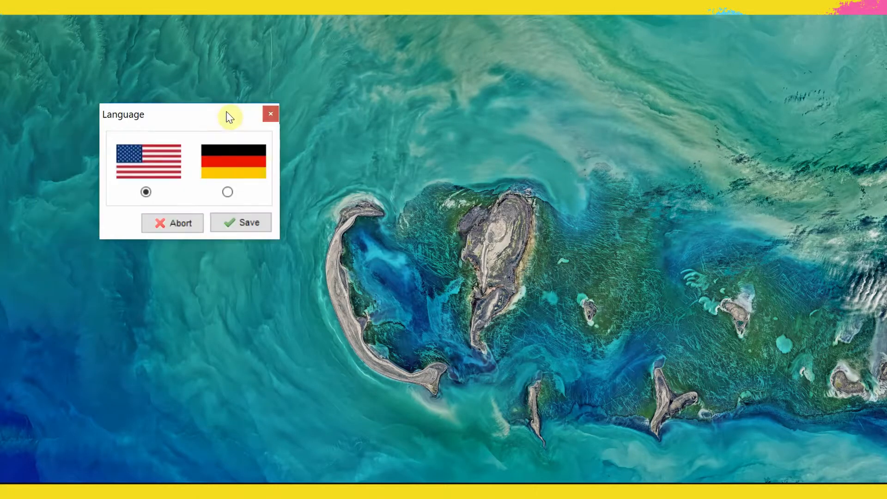
pyautogui.moveTo(164, 121); pyautogui.dragTo(299, 100)
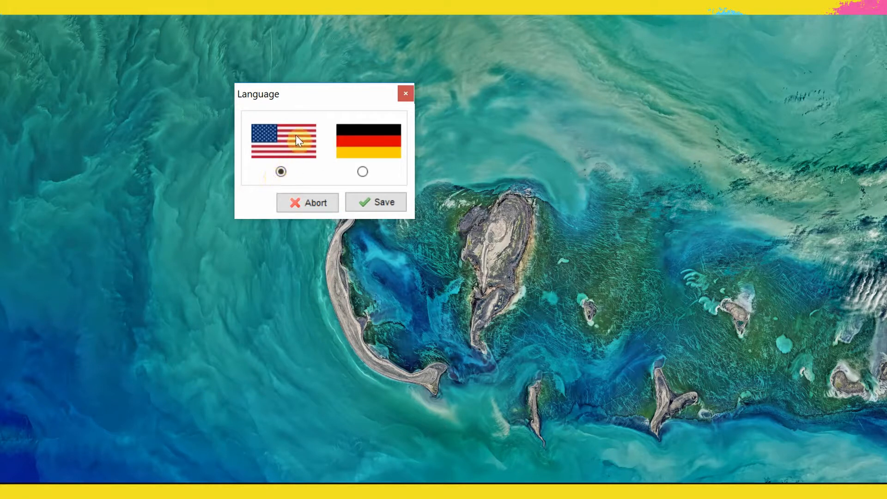
pyautogui.click(382, 203)
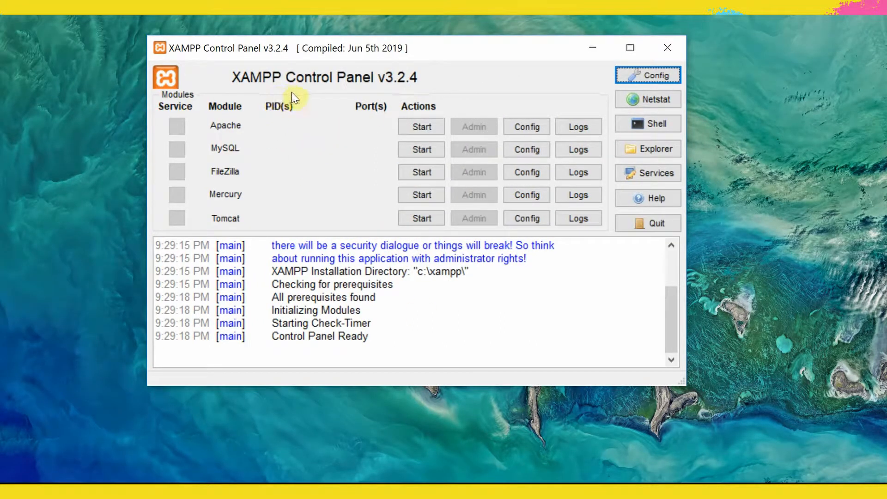
# Enable autostart of the Apache and MySQL modules in the Control Panel configuration and save it
pyautogui.click(660, 78)
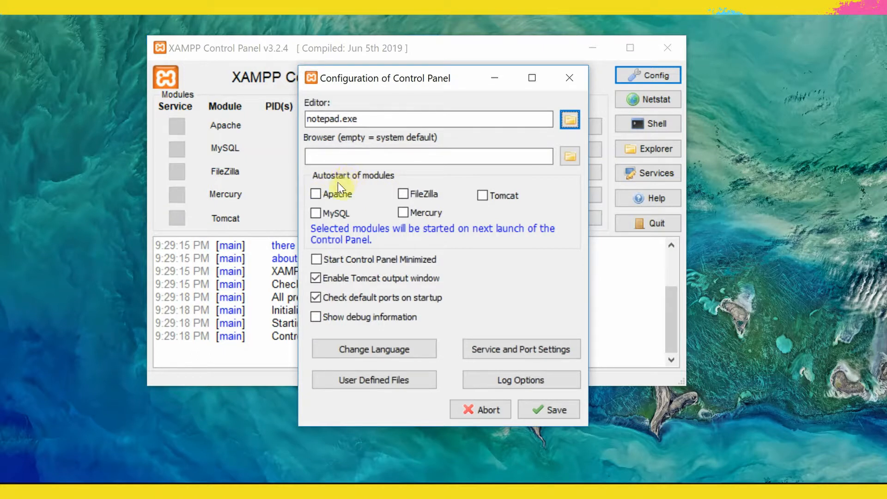
pyautogui.click(314, 194)
pyautogui.click(319, 212)
pyautogui.click(556, 410)
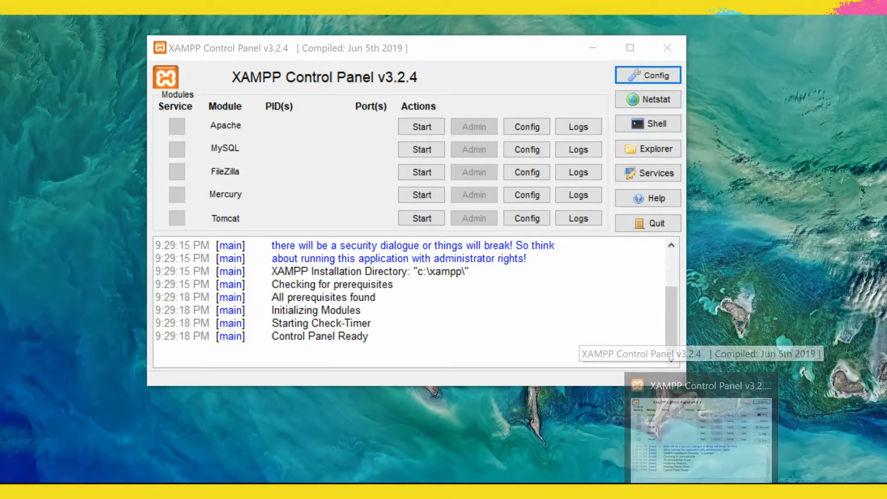
# Pin the XAMPP Control Panel to the Windows taskbar and close its window
pyautogui.rightClick(701, 491)
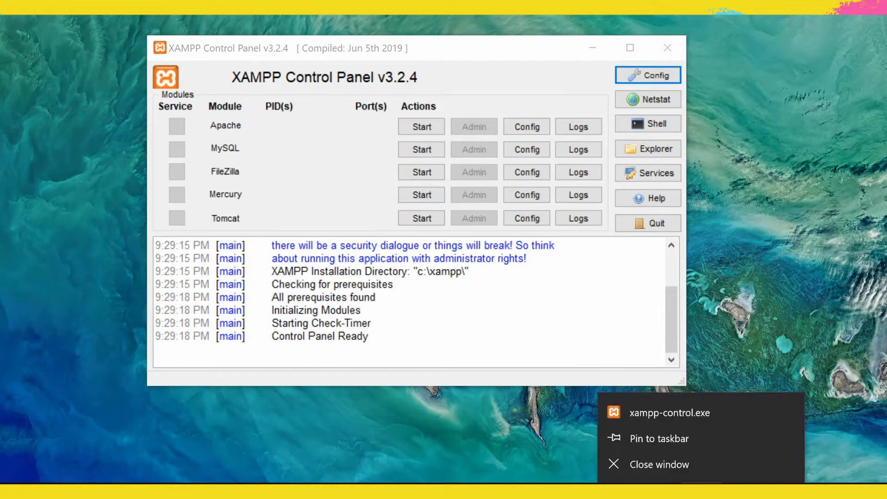
pyautogui.click(667, 439)
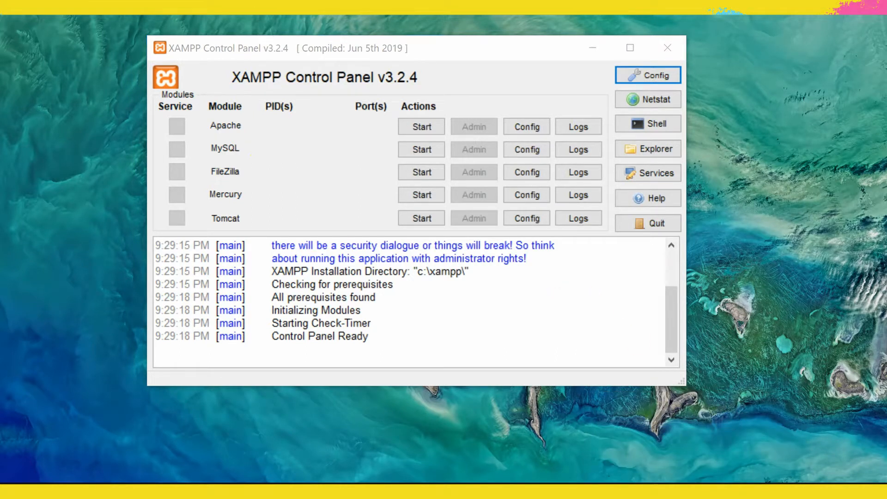
pyautogui.click(670, 48)
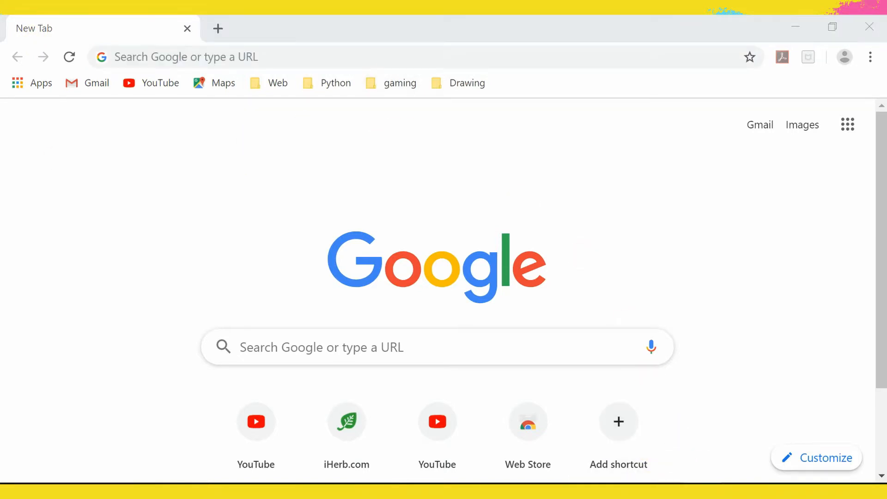
# Bring the relaunched XAMPP Control Panel into view, check the status of the Apache and MySQL modules, and minimize it
pyautogui.moveTo(3, 23); pyautogui.dragTo(385, 98)
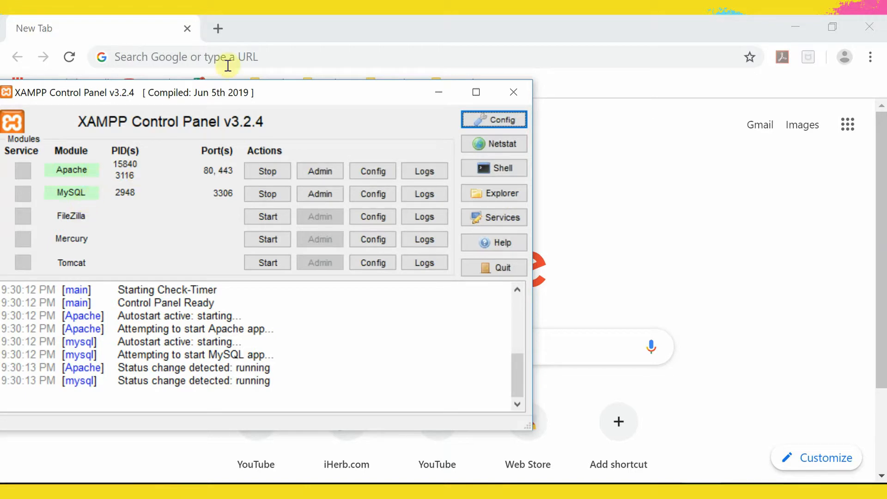
pyautogui.moveTo(494, 84); pyautogui.dragTo(514, 85)
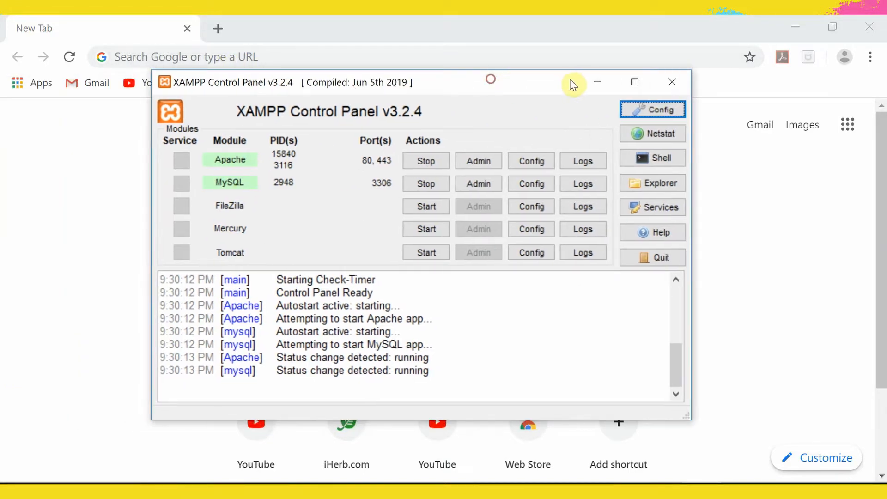
pyautogui.click(598, 86)
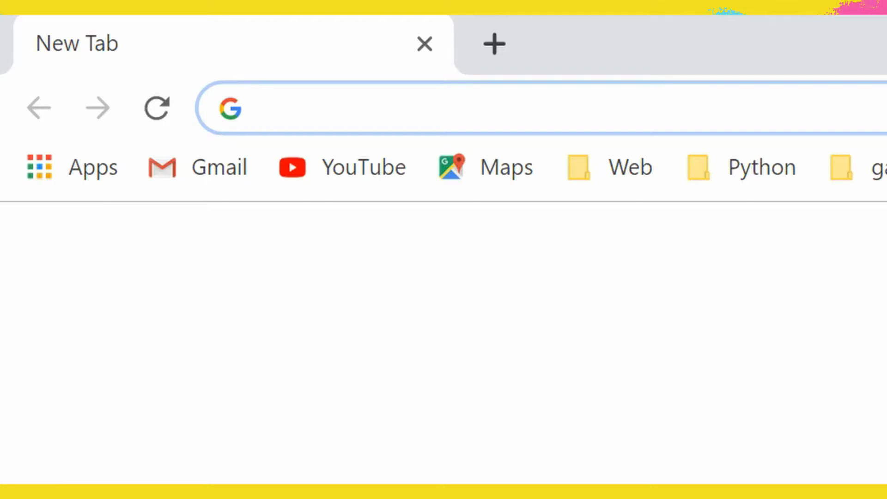
# Load localhost in the browser, view phpMyAdmin from the XAMPP dashboard, and return to the dashboard
pyautogui.write('localhost')
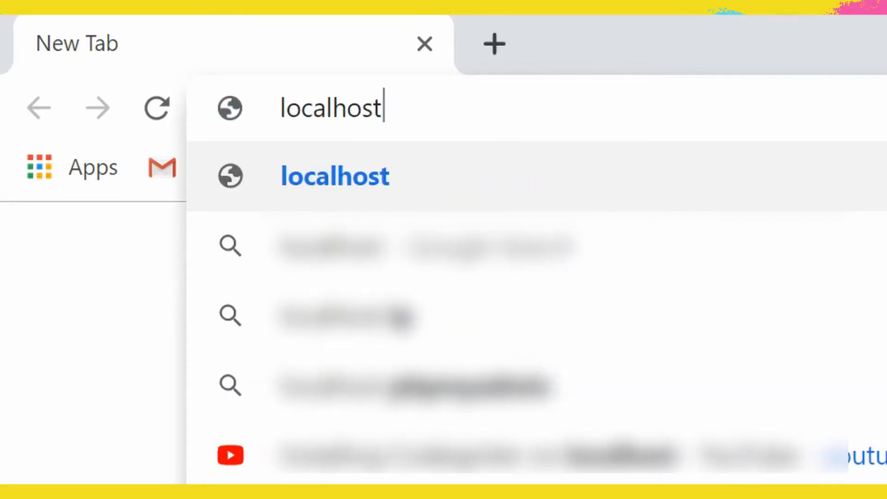
pyautogui.press('Return')
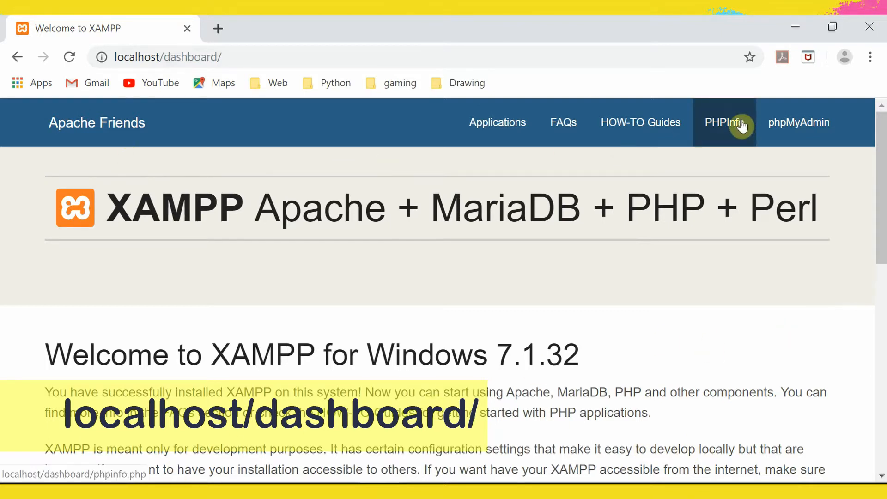
pyautogui.click(791, 129)
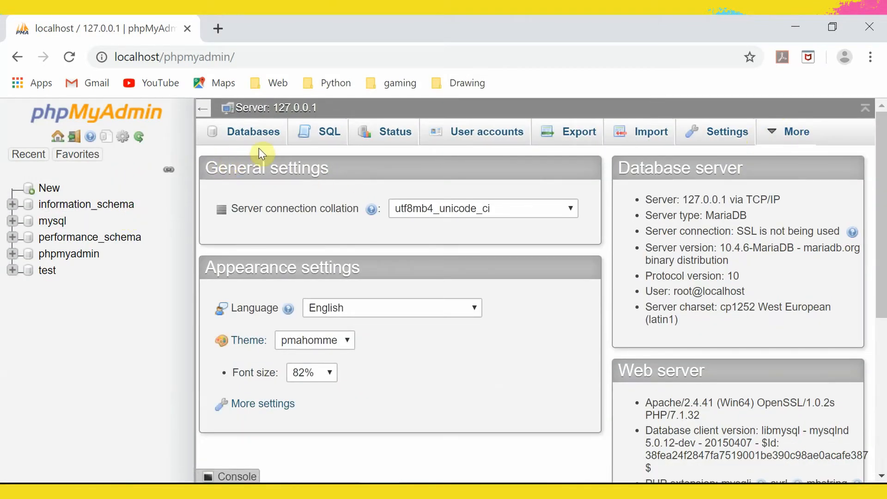
pyautogui.click(16, 58)
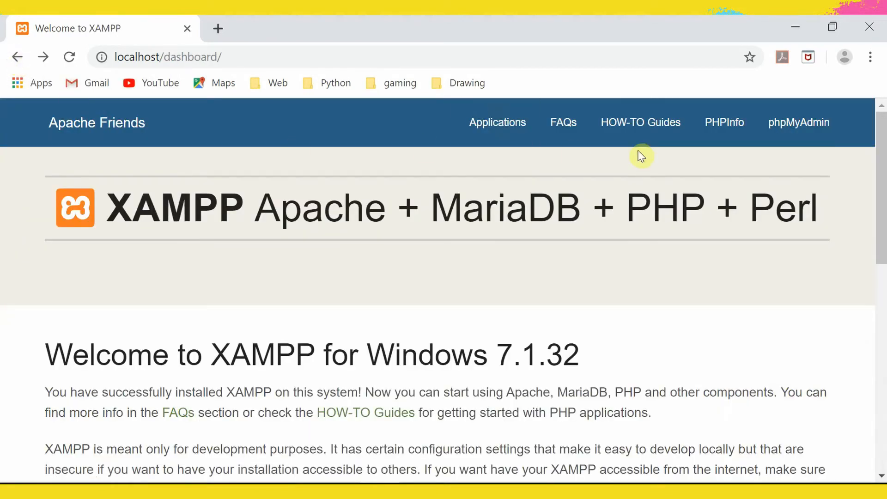
# Examine the PHP version, Apache handler and environment configuration on the dashboard's PHPInfo page, and return to the XAMPP dashboard
pyautogui.click(731, 129)
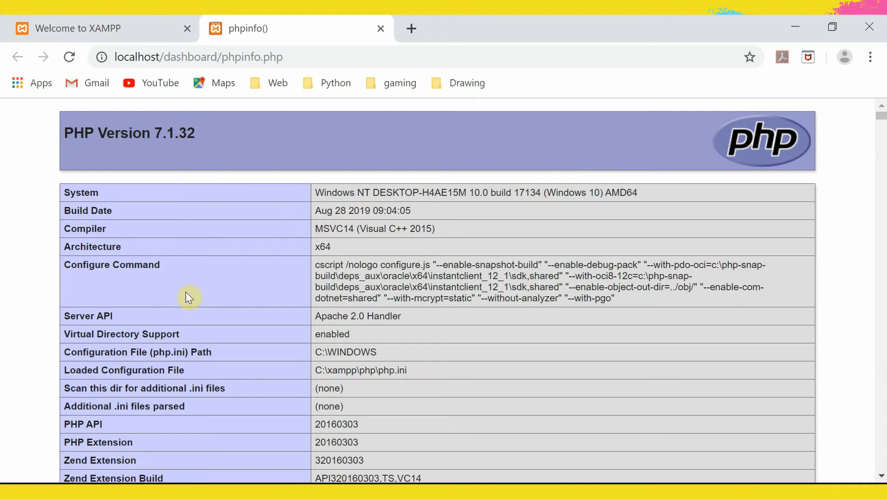
pyautogui.scroll(-3, 188, 296)
pyautogui.scroll(-9, 188, 297)
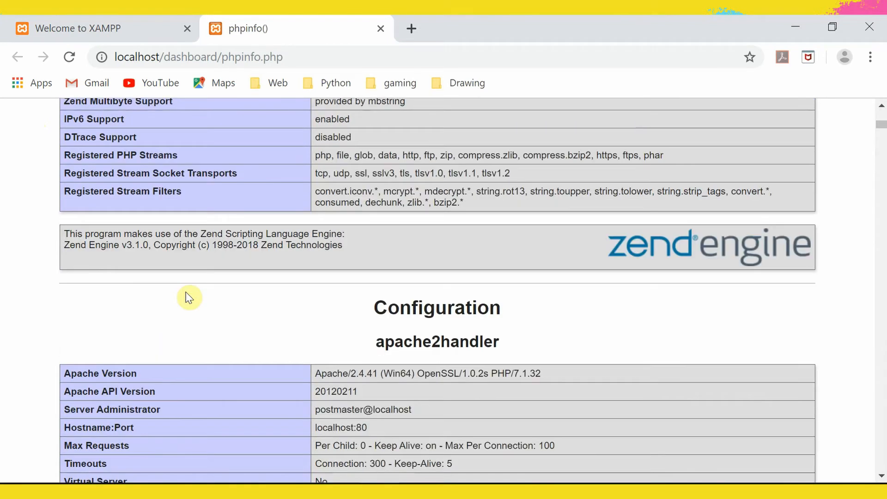
pyautogui.scroll(-2, 188, 296)
pyautogui.scroll(-5, 189, 297)
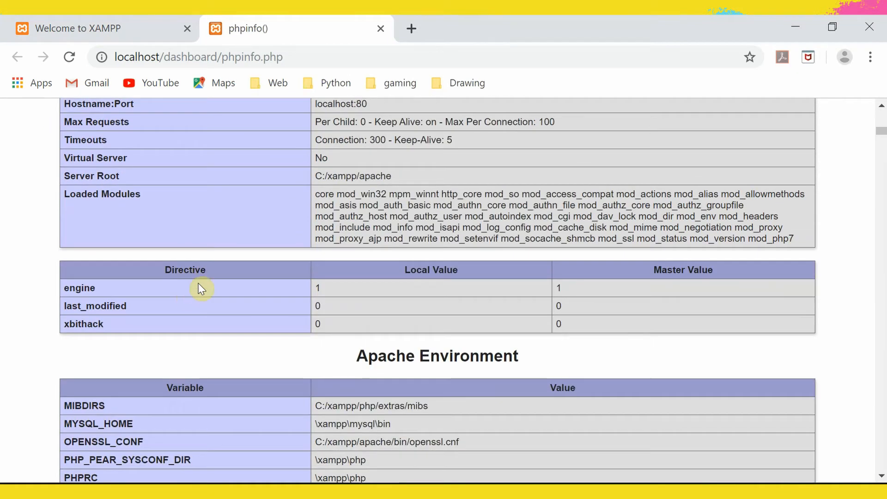
pyautogui.scroll(16, 201, 289)
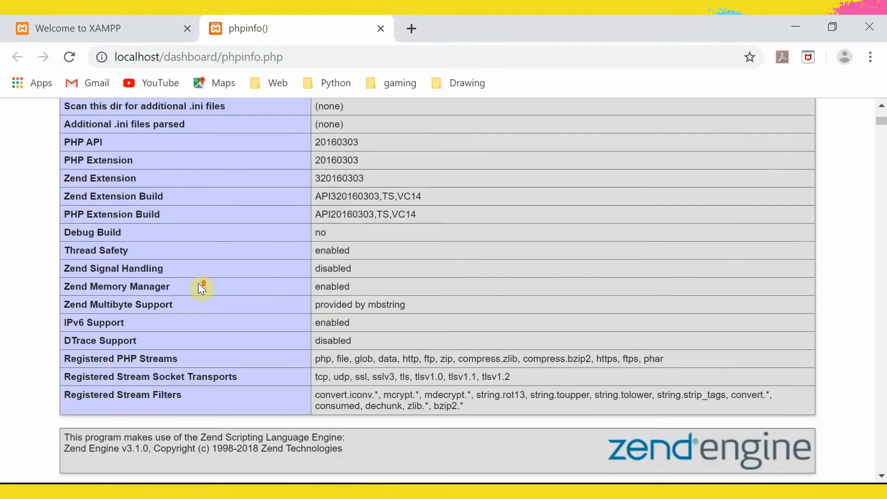
pyautogui.scroll(3, 202, 289)
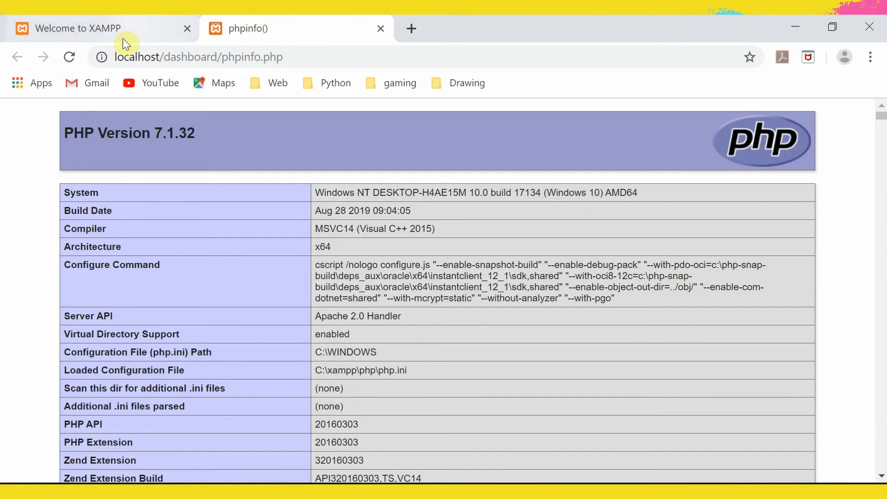
pyautogui.click(144, 29)
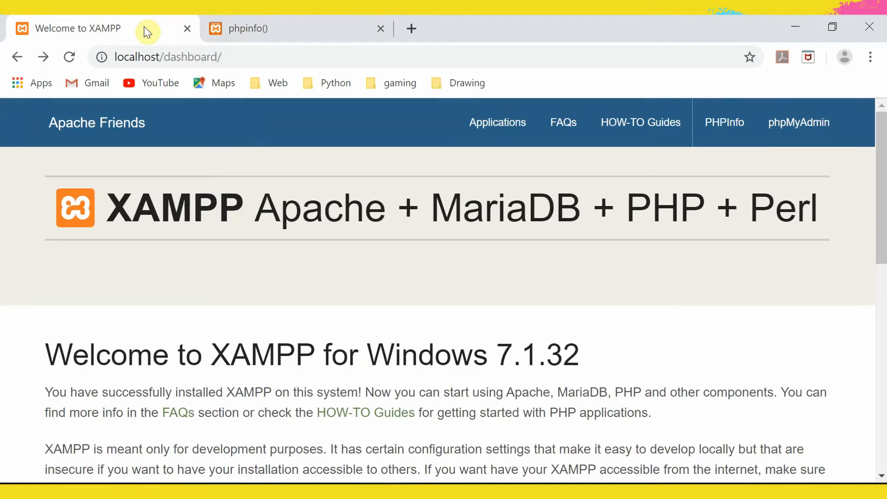